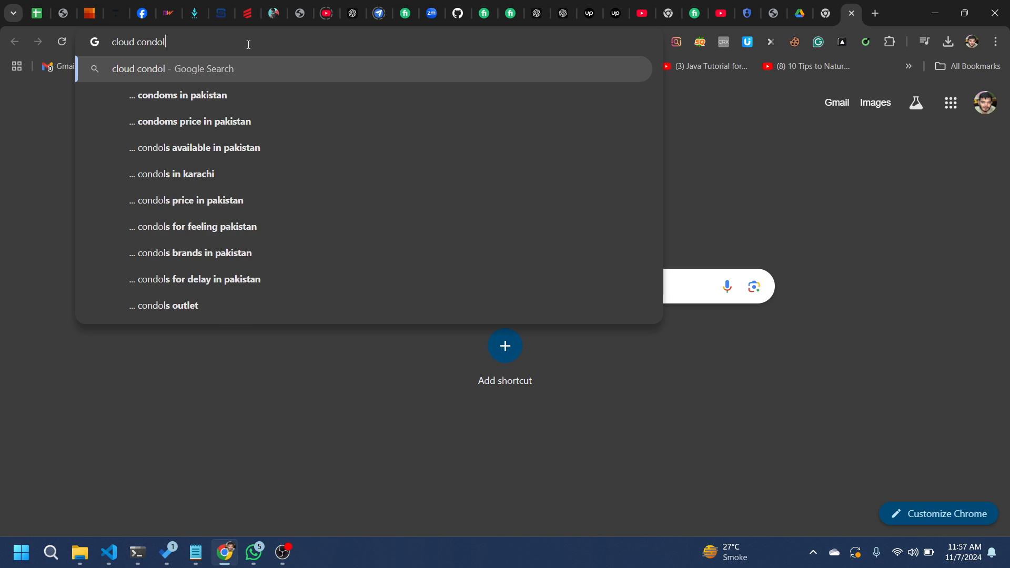
Search the web for "cloud console google" and open the Google Cloud console.
{"action": "type", "text": "sole google"}
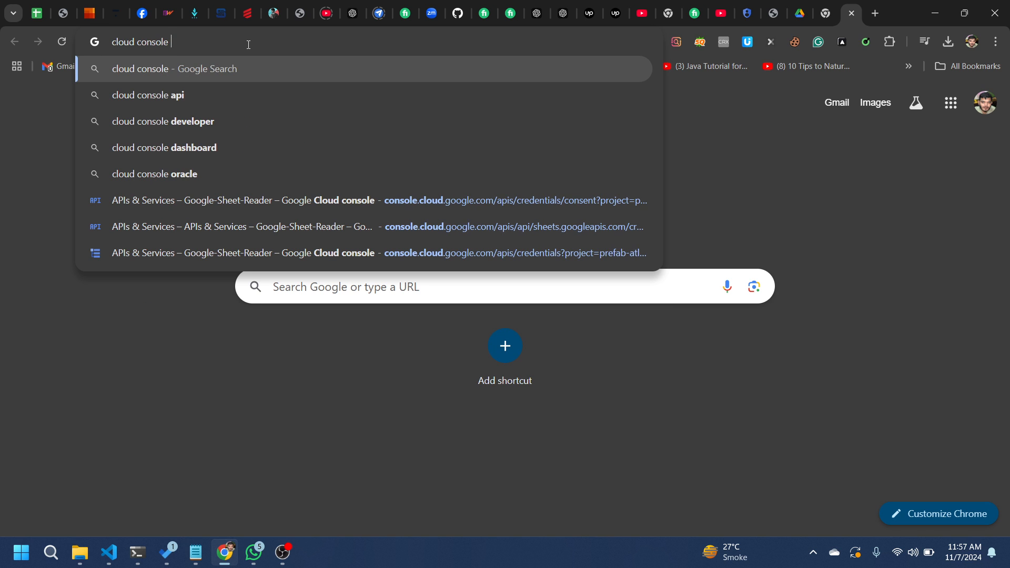
{"action": "key", "text": "Return"}
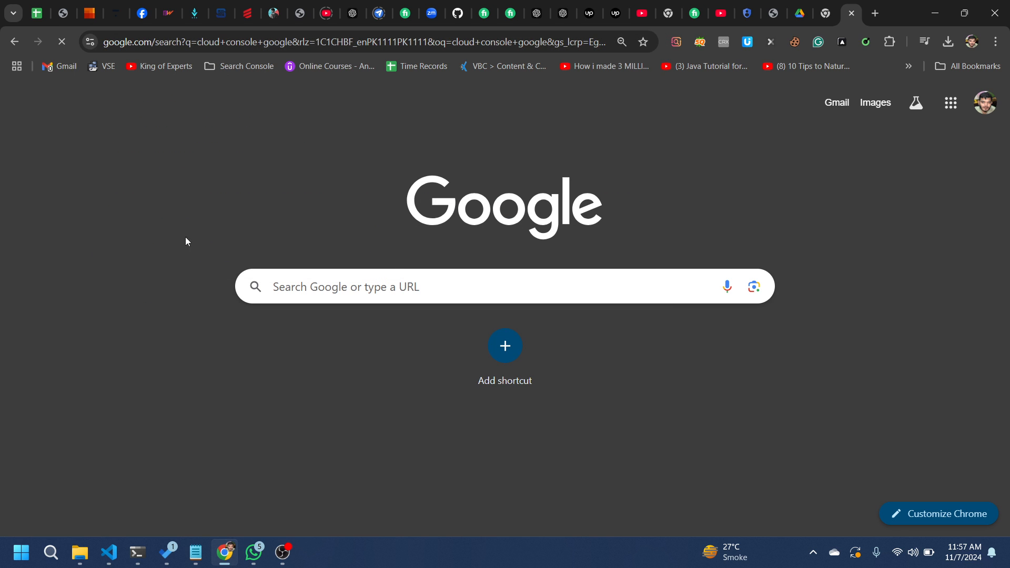
{"action": "scroll", "coordinate": [179, 277], "scroll_direction": "down", "scroll_amount": 5}
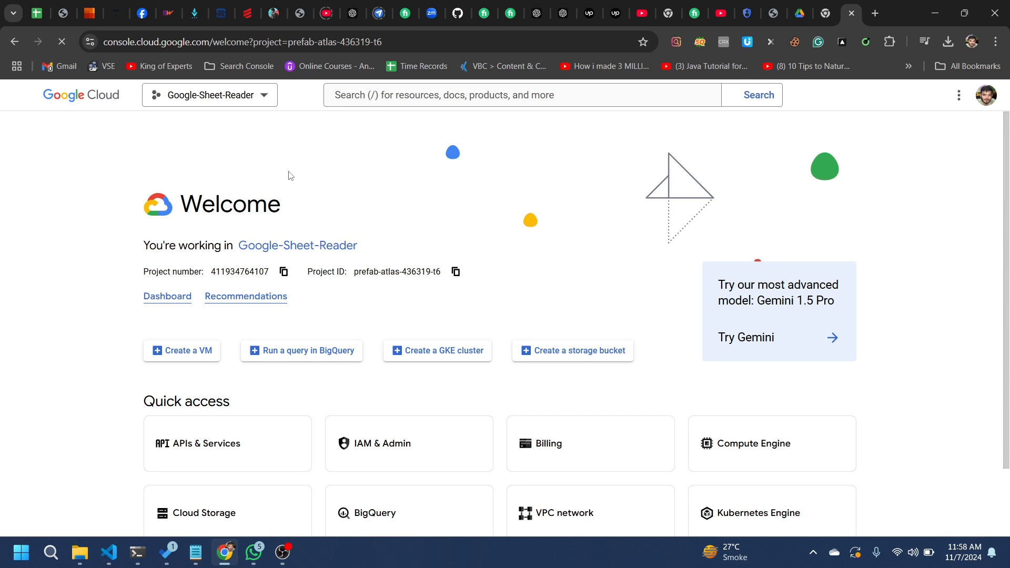
Create a new Google Cloud project named "Google Sheet Reader" without an organization and switch to it.
{"action": "left_click", "coordinate": [272, 95]}
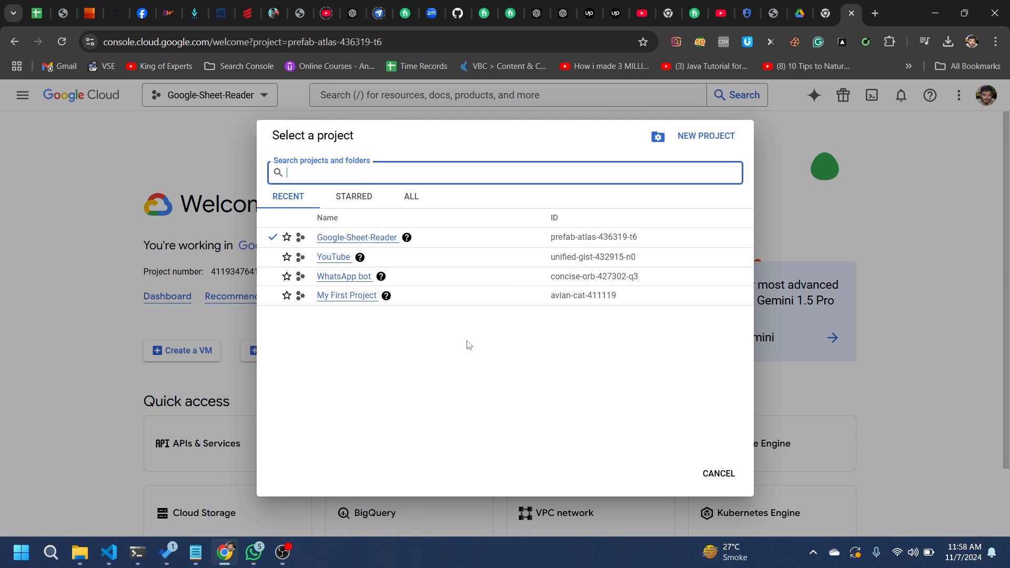
{"action": "left_click", "coordinate": [684, 136]}
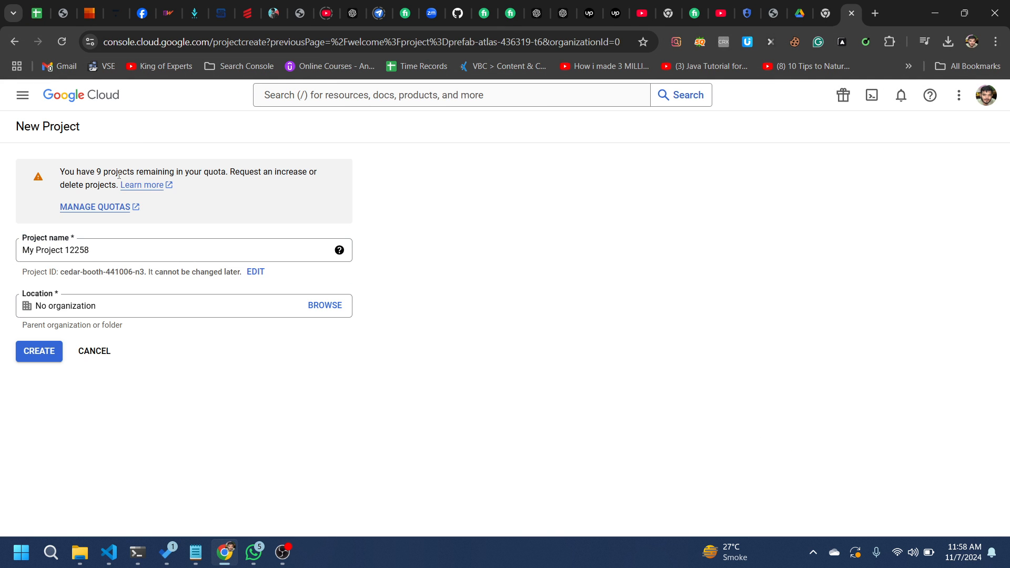
{"action": "triple_click", "coordinate": [130, 255]}
{"action": "type", "text": "G"}
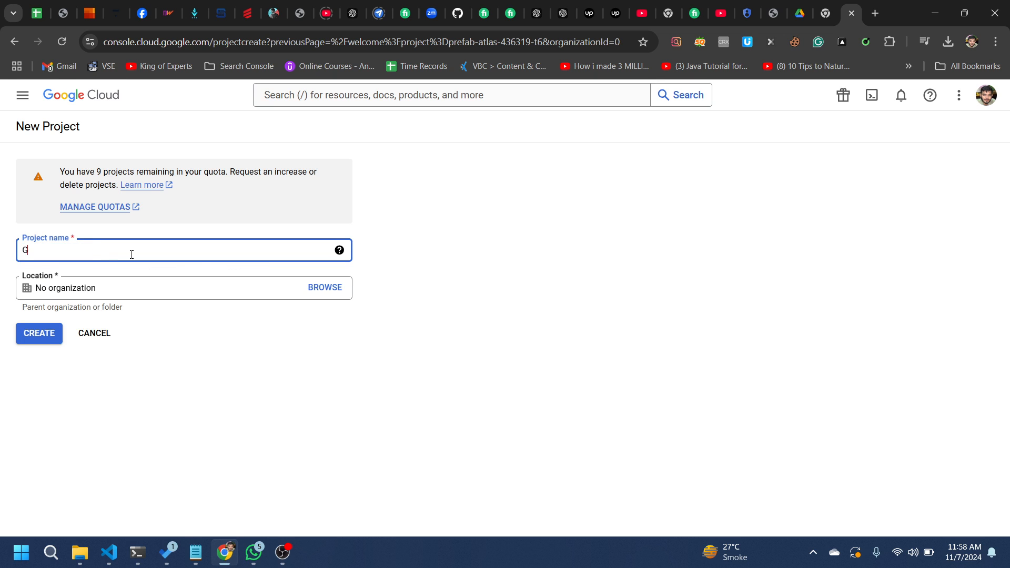
{"action": "type", "text": "oogle S"}
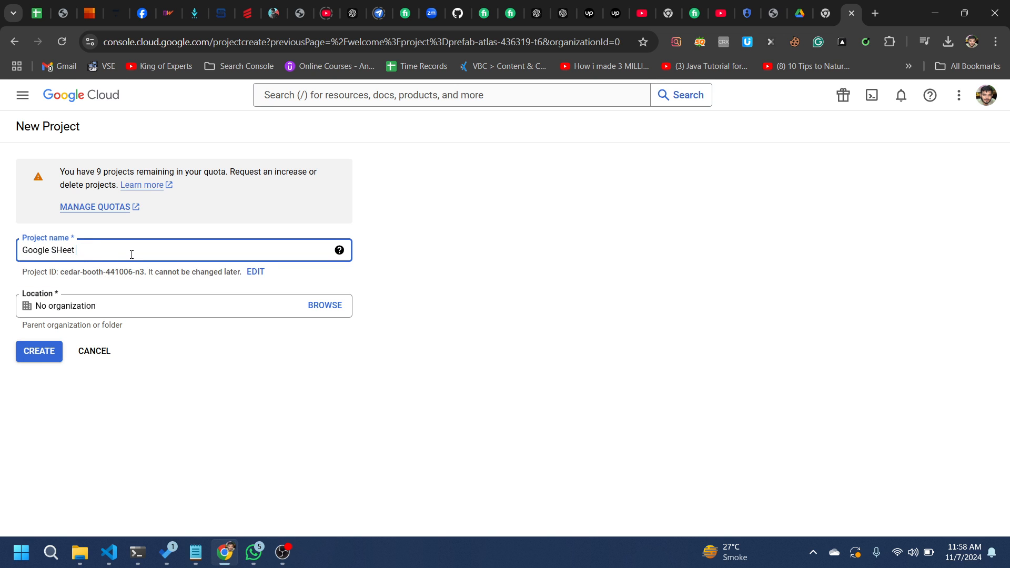
{"action": "type", "text": "Heet"}
{"action": "key", "text": "BackSpace"}
{"action": "key", "text": "BackSpace"}
{"action": "key", "text": "BackSpace"}
{"action": "key", "text": "BackSpace"}
{"action": "type", "text": "heet Reader"}
{"action": "left_click", "coordinate": [30, 356]}
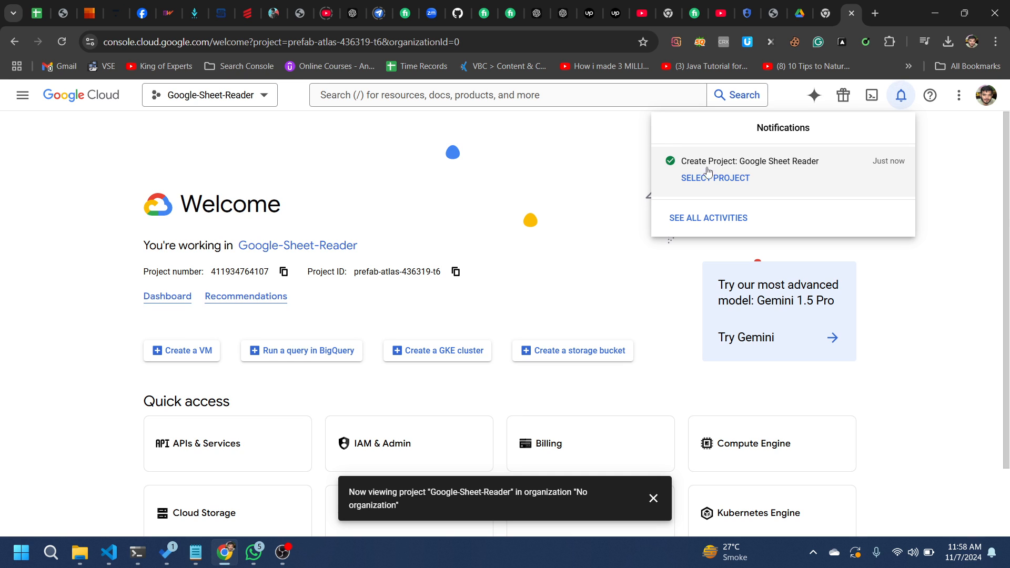
{"action": "left_click", "coordinate": [710, 177]}
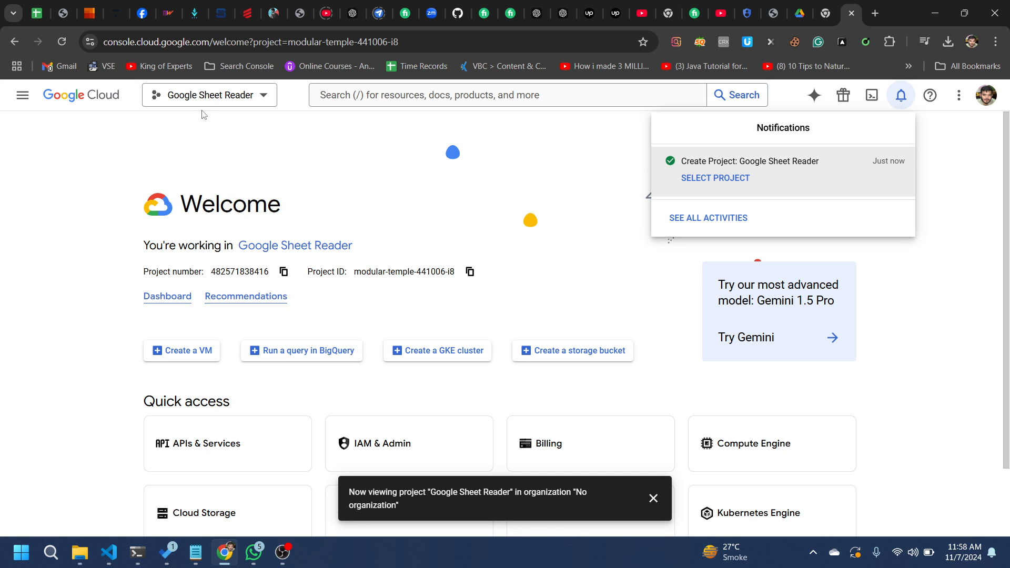
Search the console for the Google Sheets API and enable it for the project.
{"action": "left_click", "coordinate": [396, 93]}
{"action": "left_click", "coordinate": [397, 94]}
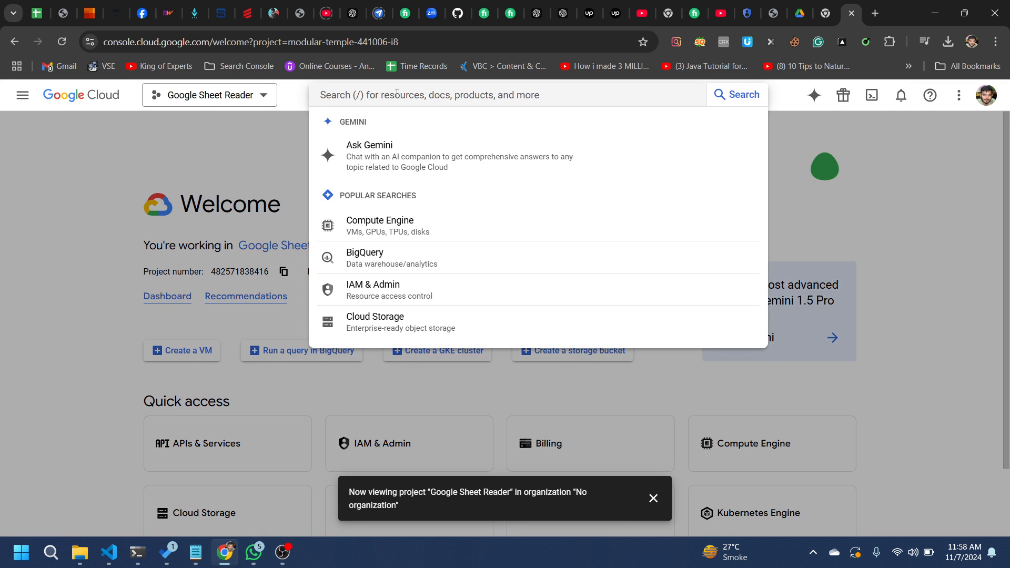
{"action": "type", "text": "Google sheee"}
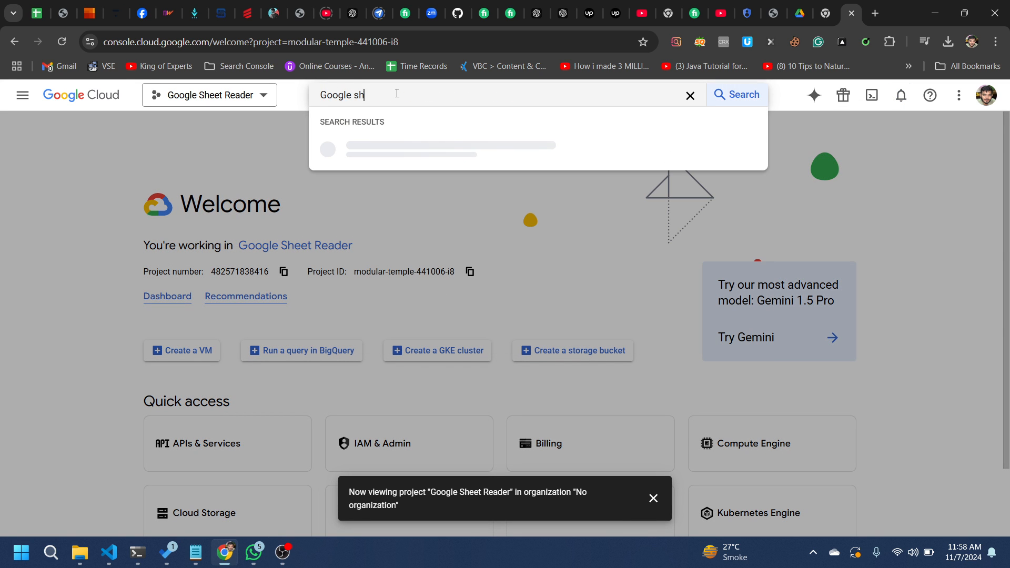
{"action": "type", "text": "t API"}
{"action": "key", "text": "Return"}
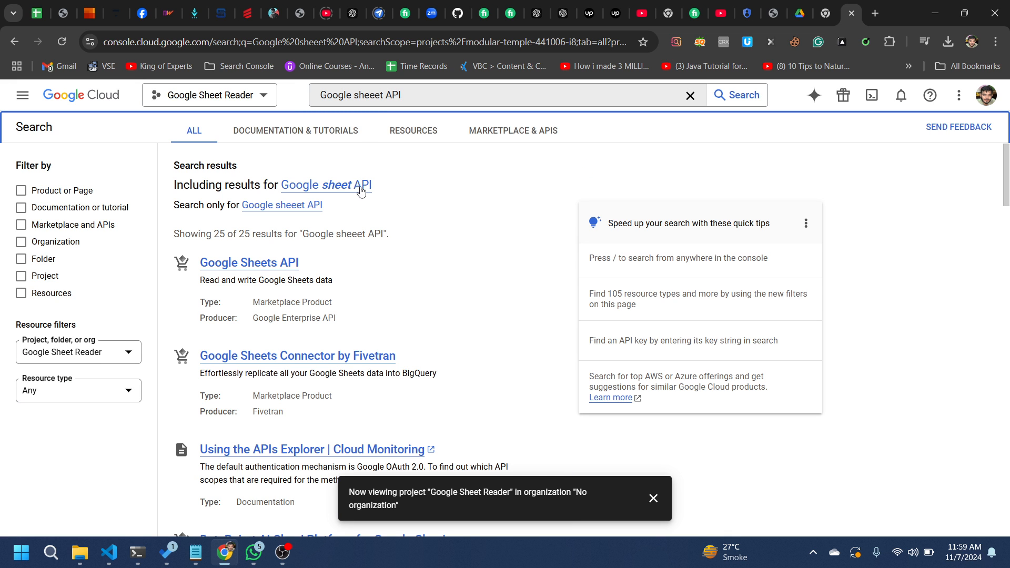
{"action": "left_click", "coordinate": [254, 265]}
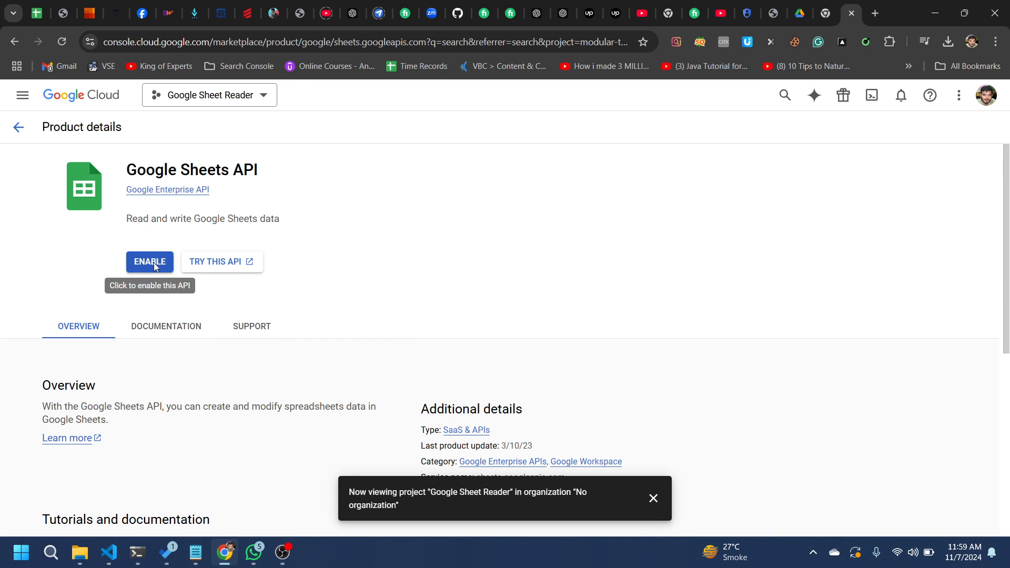
{"action": "left_click", "coordinate": [152, 263]}
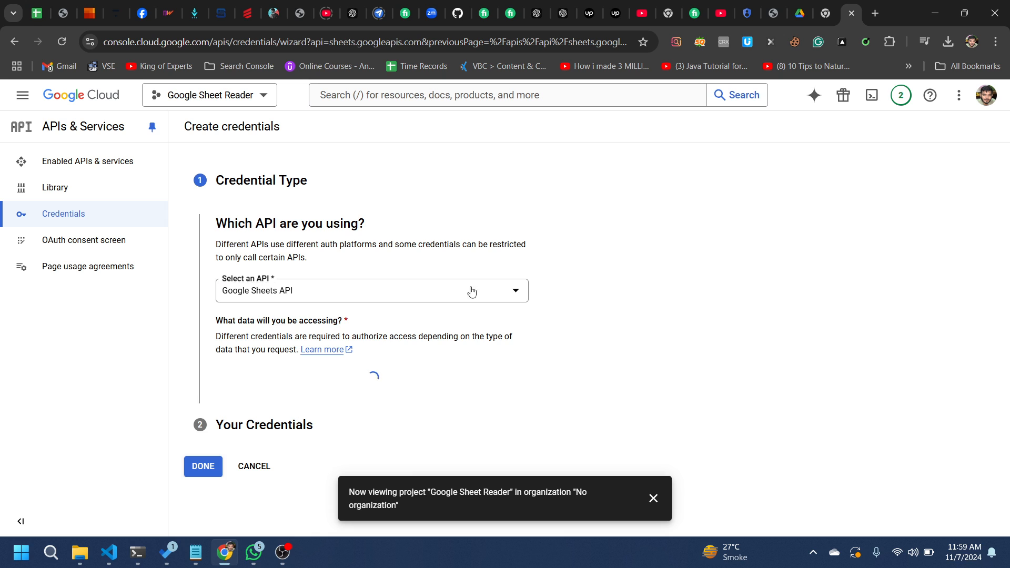
Set the Google Sheets API credentials to access Application data and proceed to service account creation.
{"action": "scroll", "coordinate": [349, 293], "scroll_direction": "down", "scroll_amount": 1}
{"action": "left_click", "coordinate": [245, 384]}
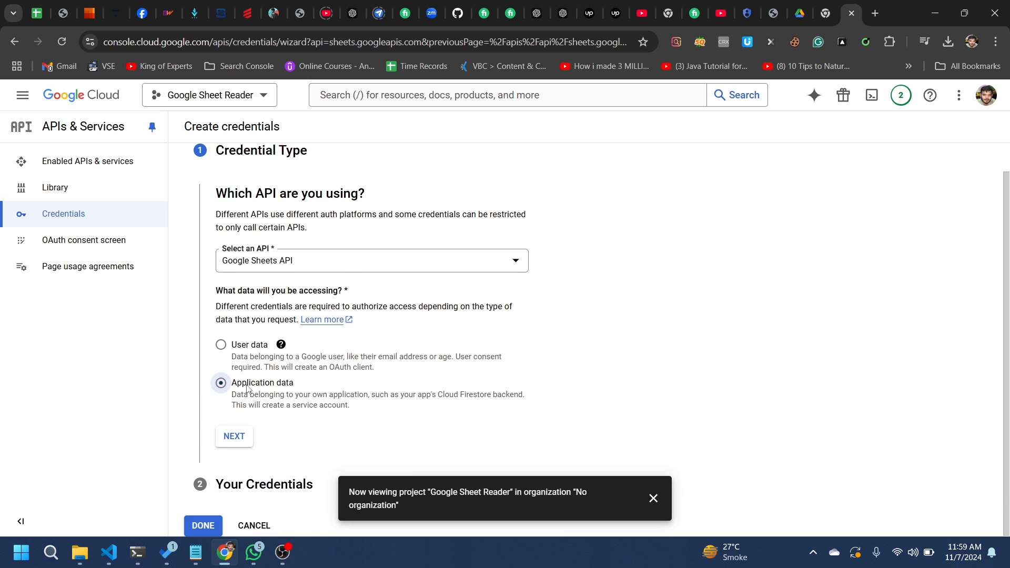
{"action": "left_click", "coordinate": [234, 436]}
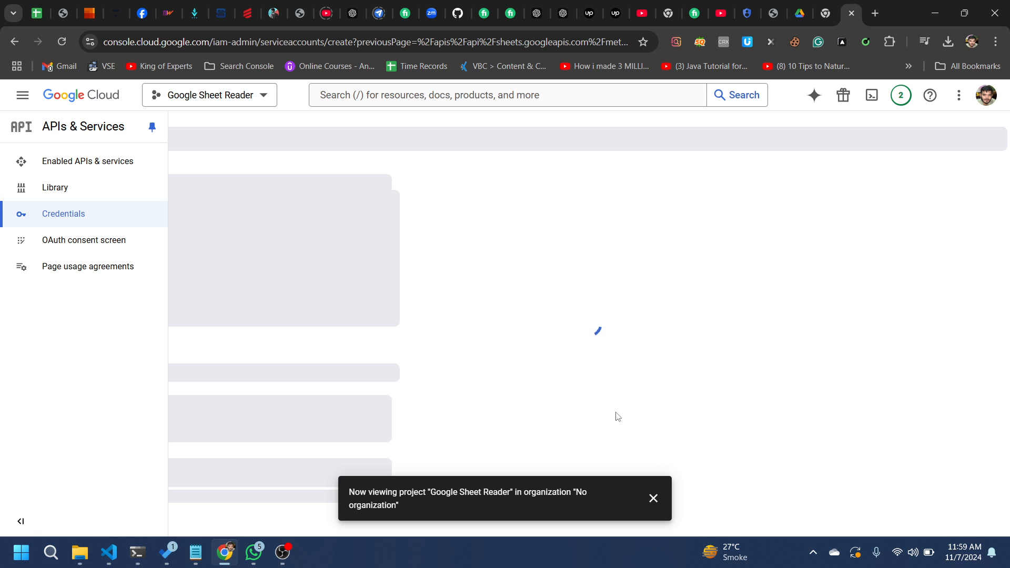
{"action": "left_click", "coordinate": [655, 502]}
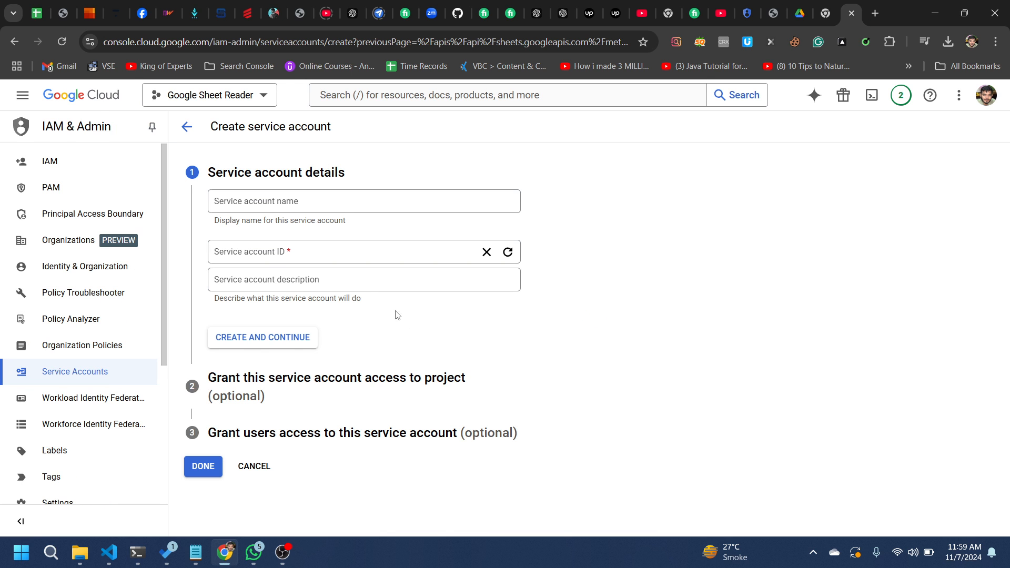
Create a service account with the name and ID "pythonapi", leaving the description empty.
{"action": "left_click", "coordinate": [312, 202]}
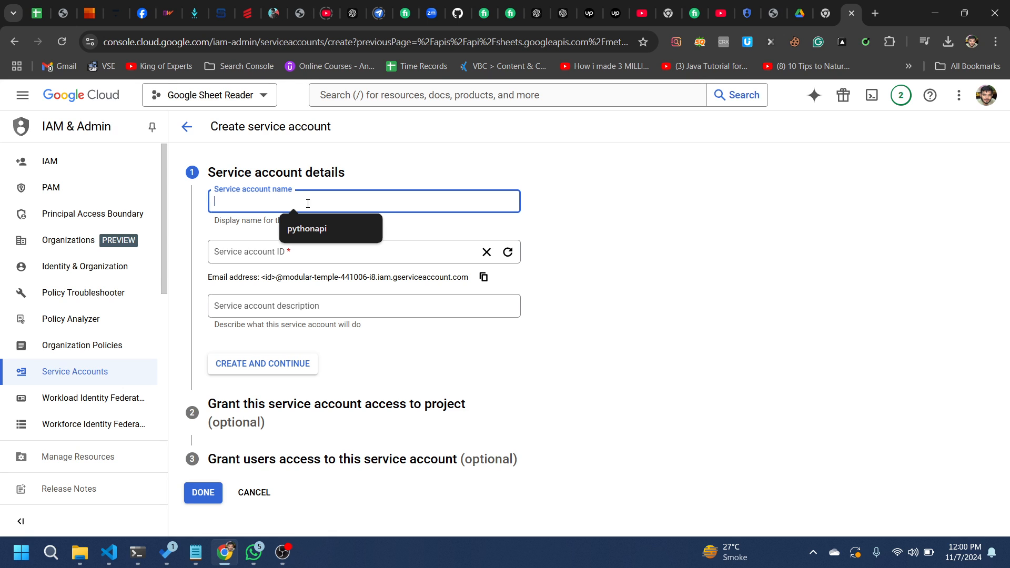
{"action": "left_click", "coordinate": [297, 228]}
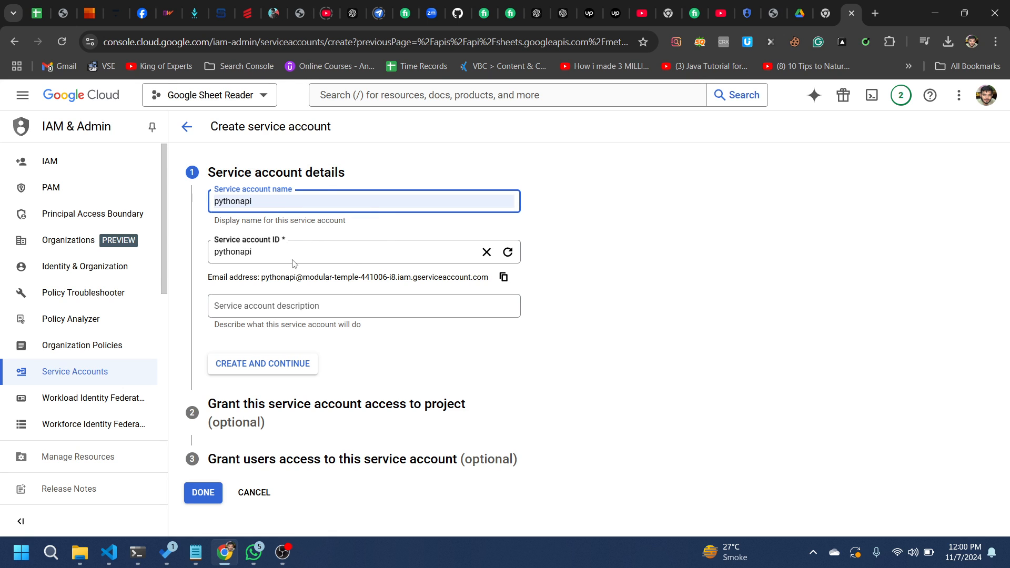
{"action": "left_click", "coordinate": [550, 262]}
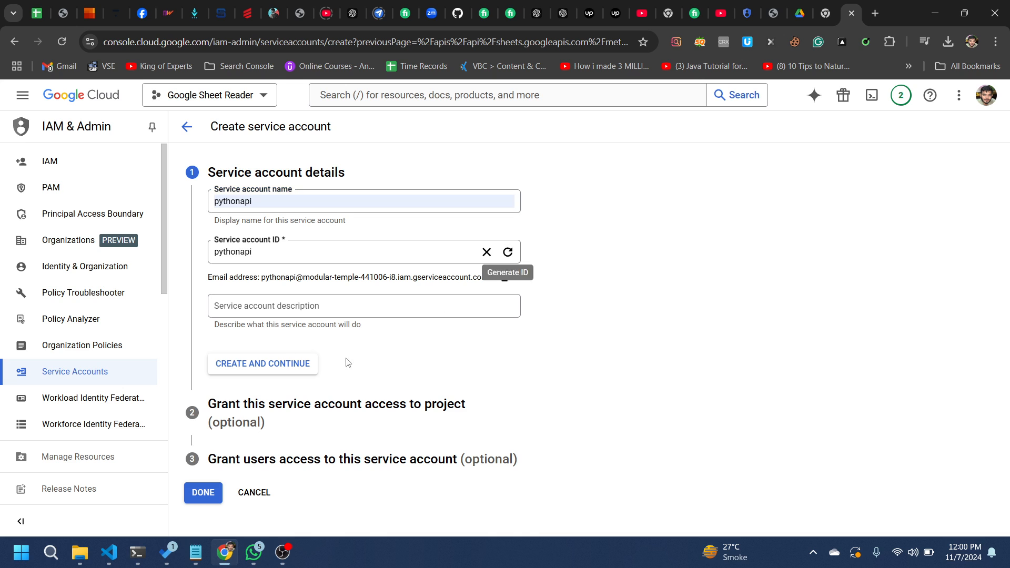
{"action": "left_click", "coordinate": [281, 372]}
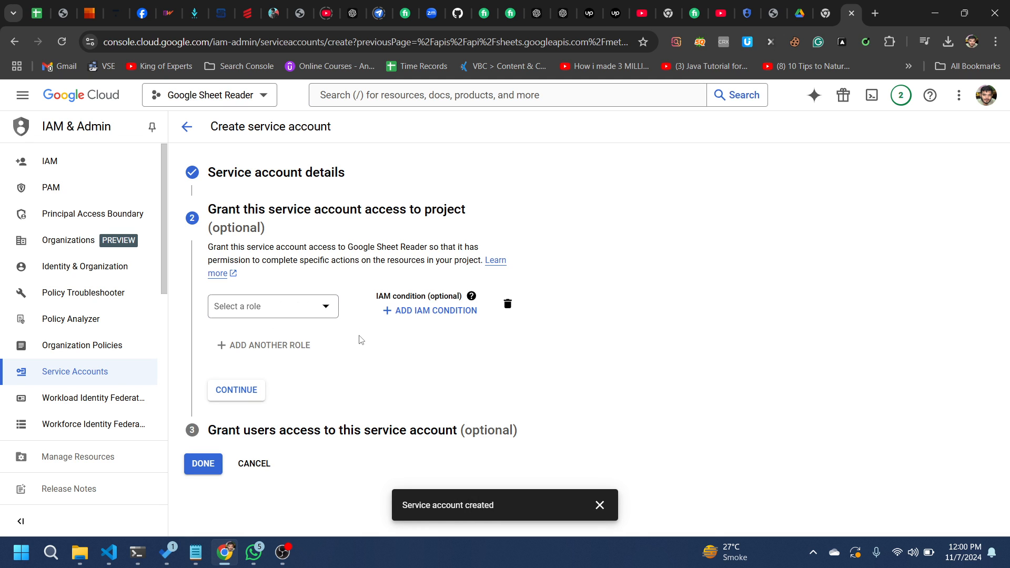
Grant the service account the Editor role on the project and finish its setup without granting user access.
{"action": "left_click", "coordinate": [294, 309]}
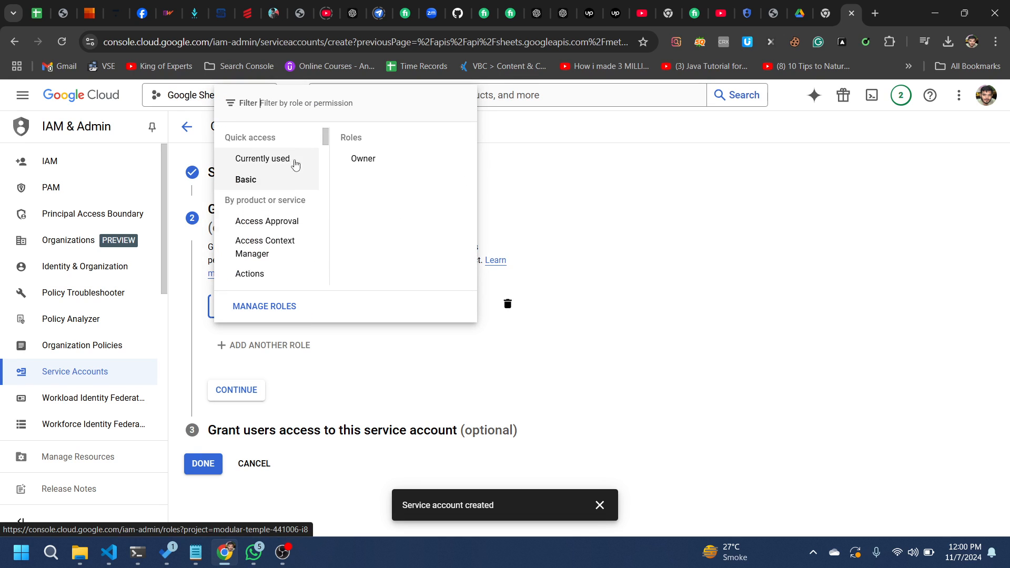
{"action": "left_click", "coordinate": [304, 102]}
{"action": "type", "text": "ed"}
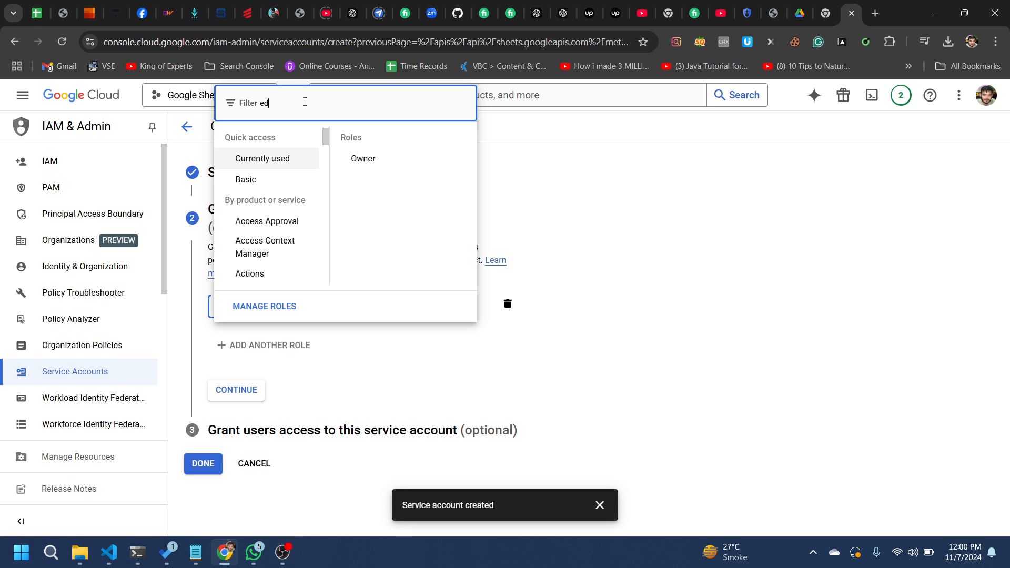
{"action": "type", "text": "i"}
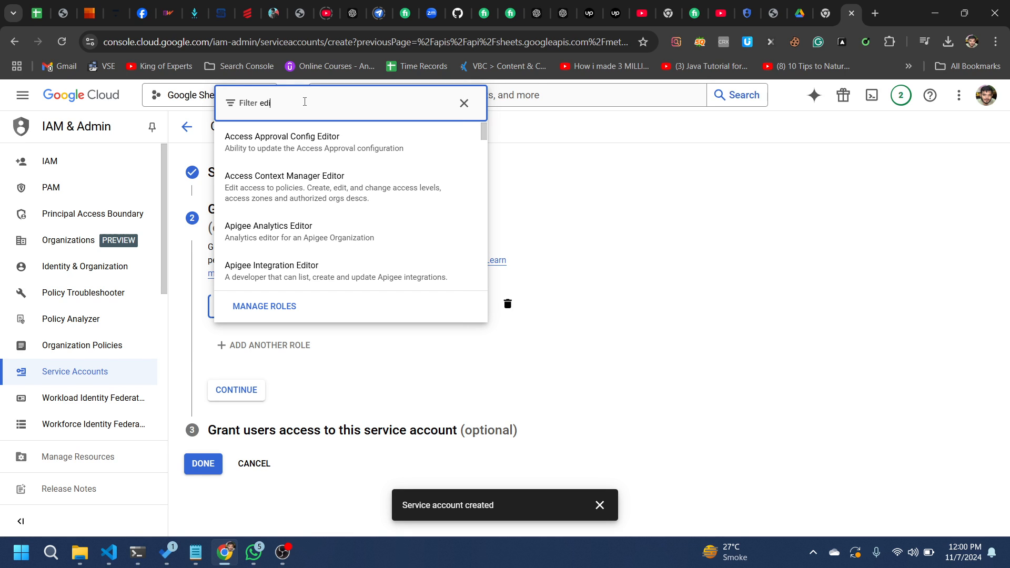
{"action": "type", "text": "tor"}
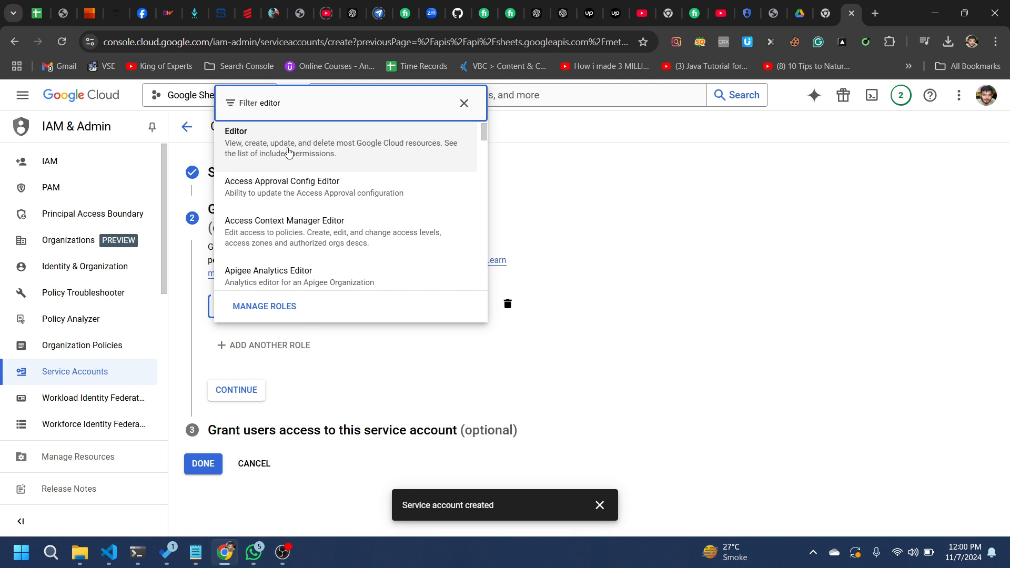
{"action": "left_click", "coordinate": [288, 152]}
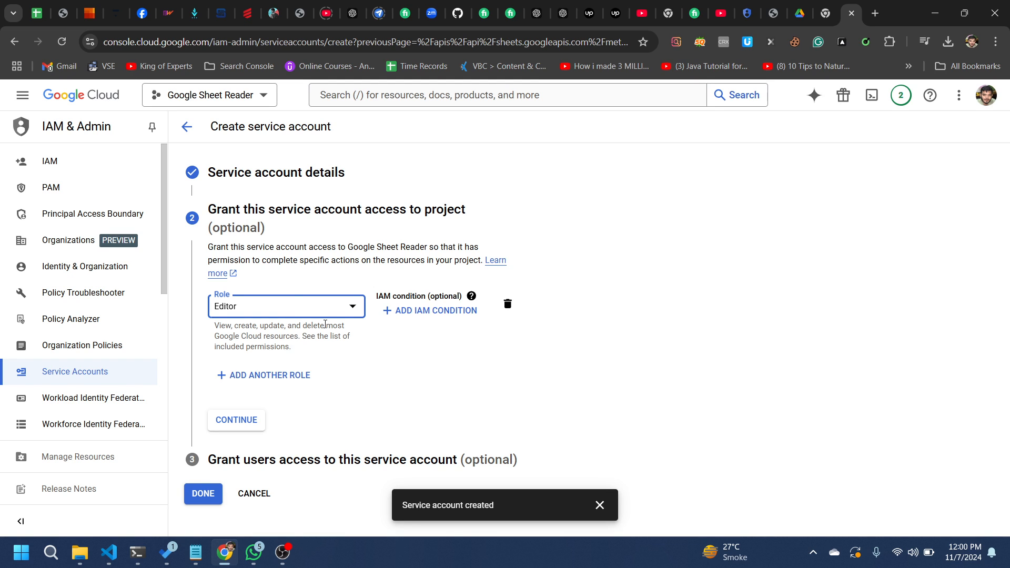
{"action": "left_click", "coordinate": [250, 426]}
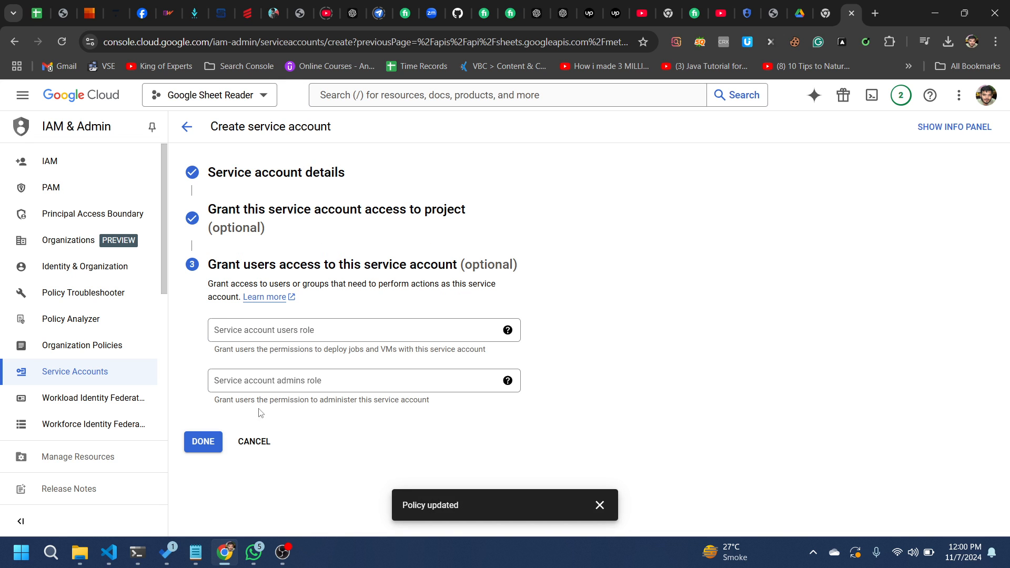
{"action": "left_click", "coordinate": [204, 442]}
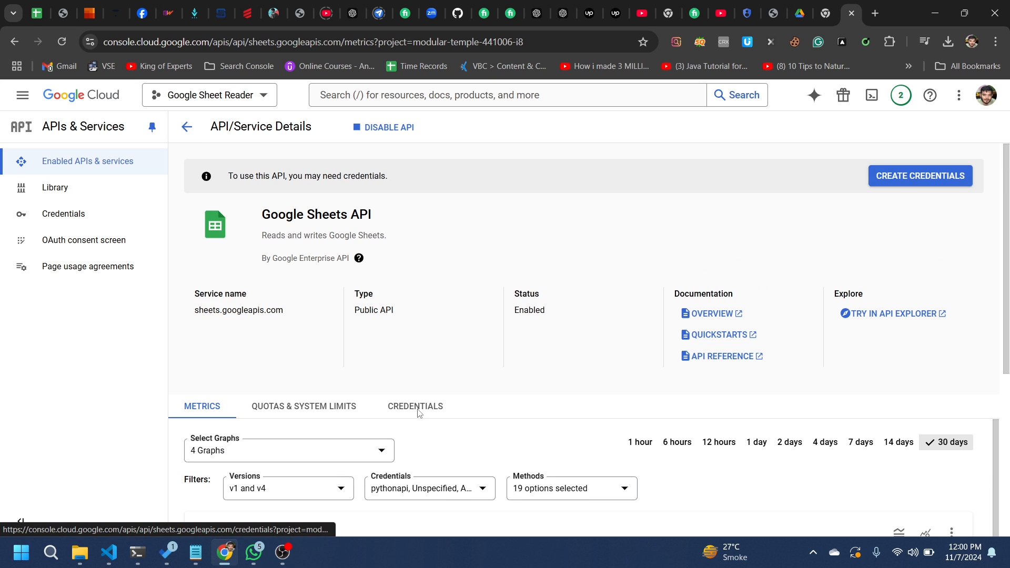
Open the pythonapi service account for editing from the Google Sheets API's credentials.
{"action": "left_click", "coordinate": [419, 414]}
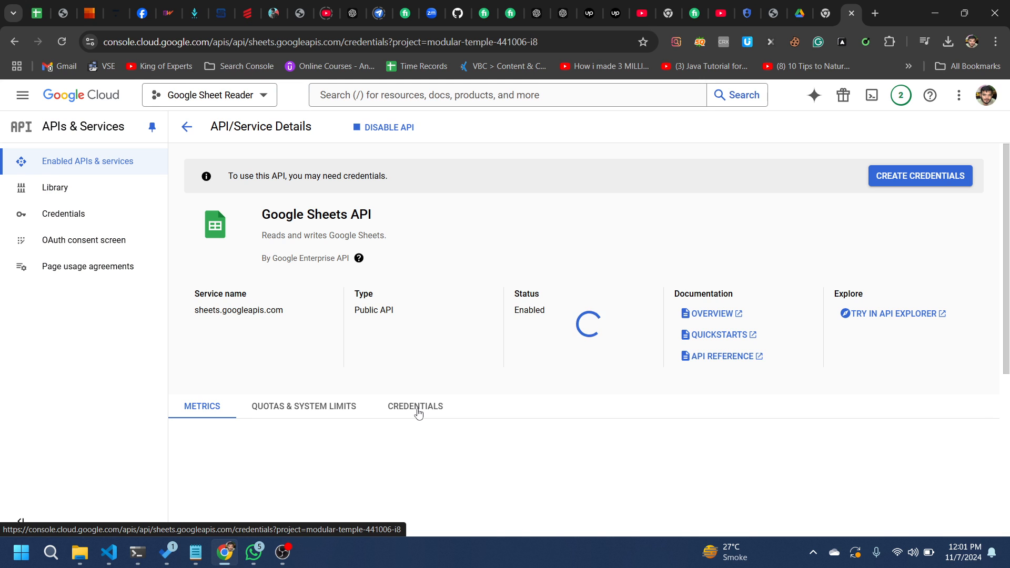
{"action": "scroll", "coordinate": [418, 413], "scroll_direction": "down", "scroll_amount": 3}
{"action": "scroll", "coordinate": [418, 414], "scroll_direction": "down", "scroll_amount": 1}
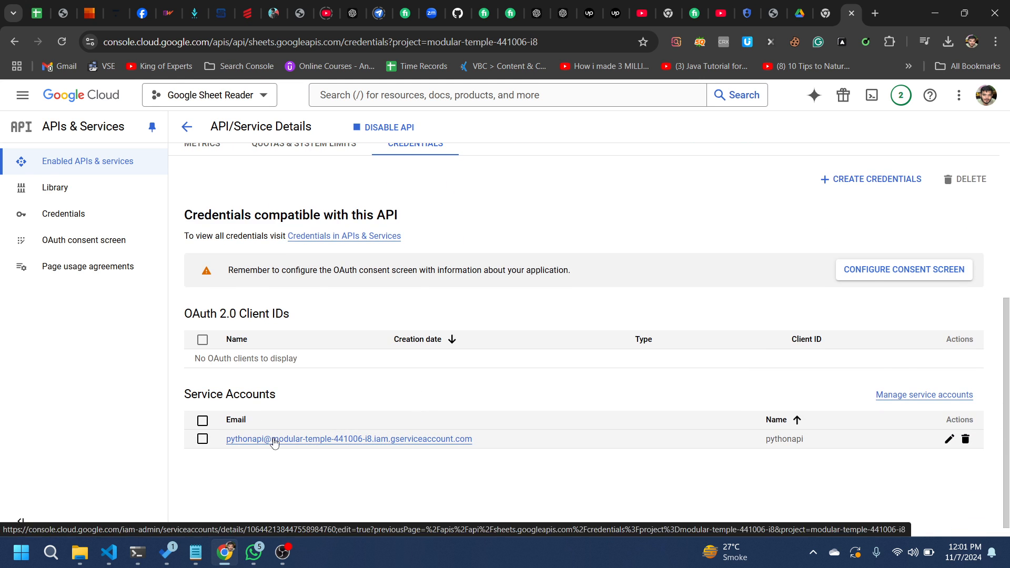
{"action": "left_click", "coordinate": [951, 441]}
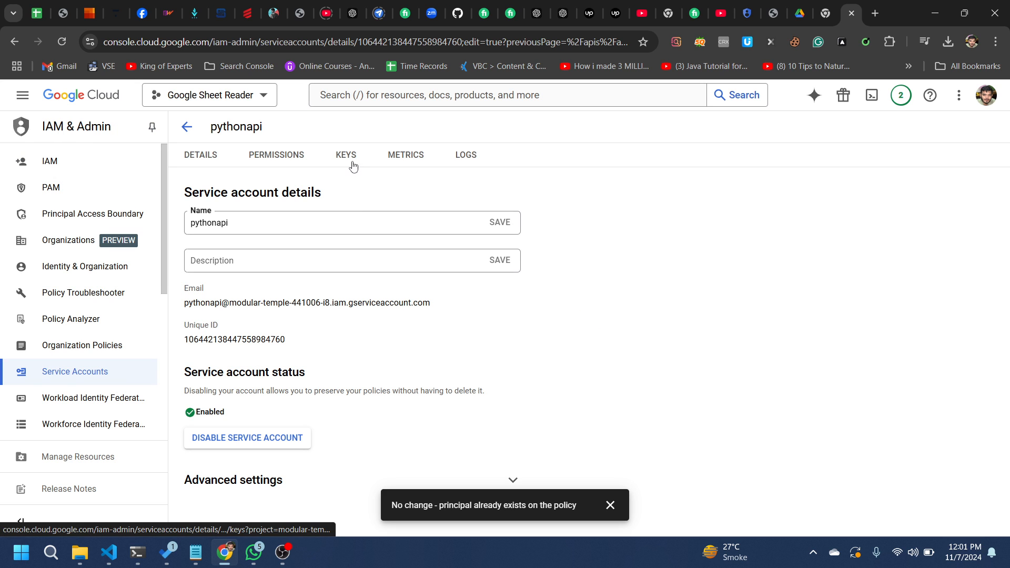
Create and download a new private key in JSON format for the pythonapi service account.
{"action": "left_click", "coordinate": [353, 166]}
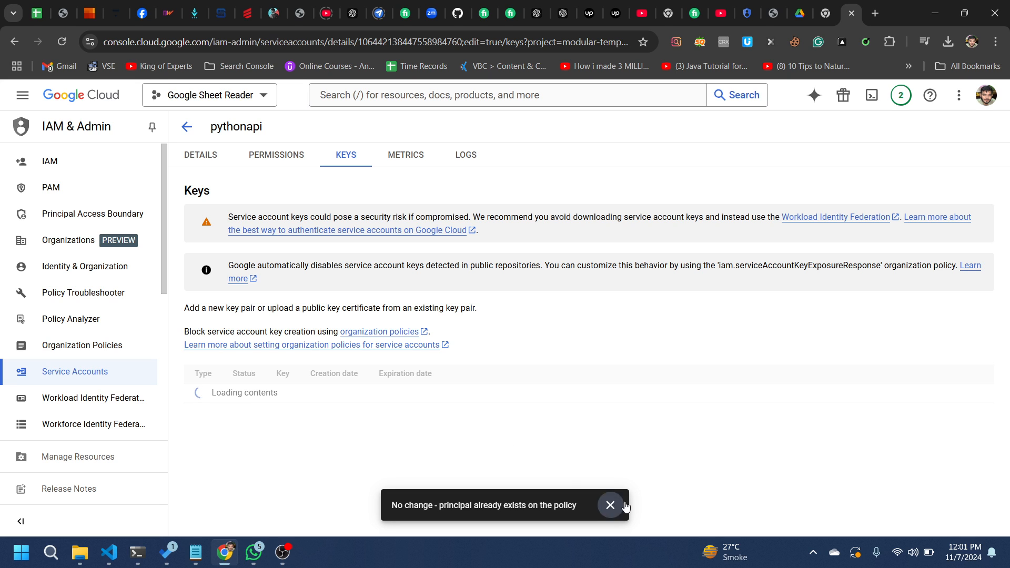
{"action": "left_click", "coordinate": [610, 505]}
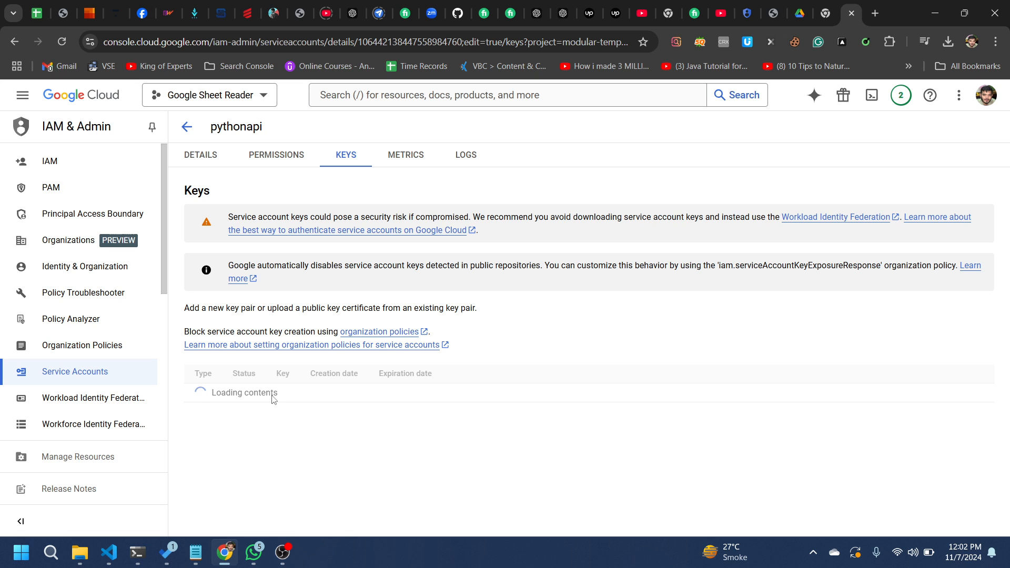
{"action": "left_click", "coordinate": [300, 161]}
{"action": "left_click", "coordinate": [345, 157]}
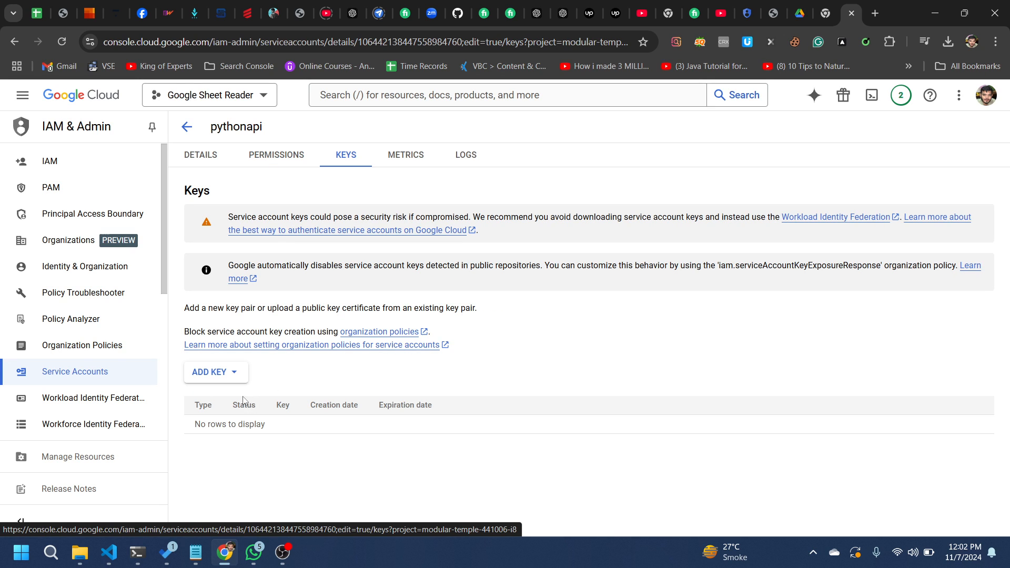
{"action": "left_click", "coordinate": [218, 374]}
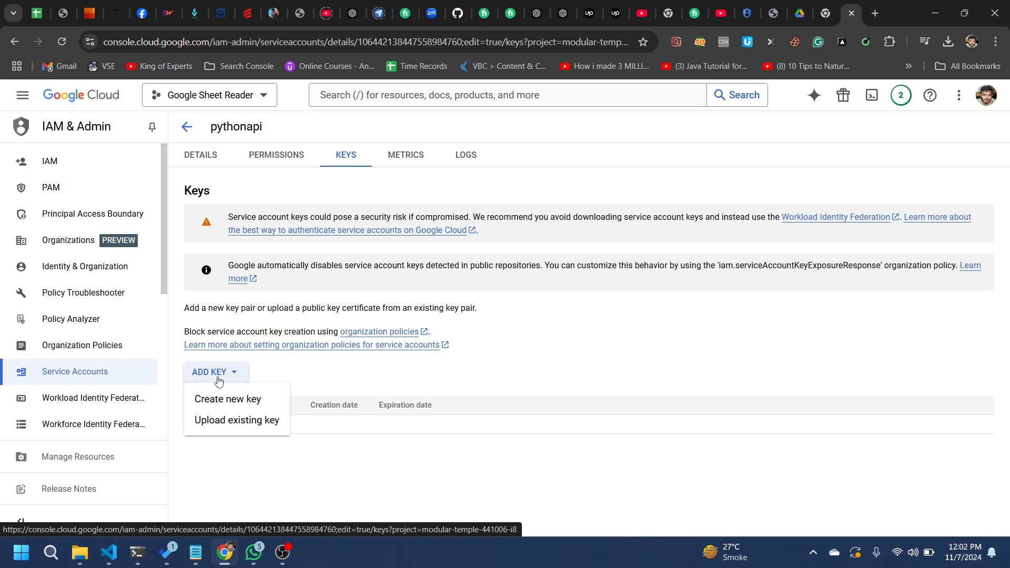
{"action": "left_click", "coordinate": [229, 400]}
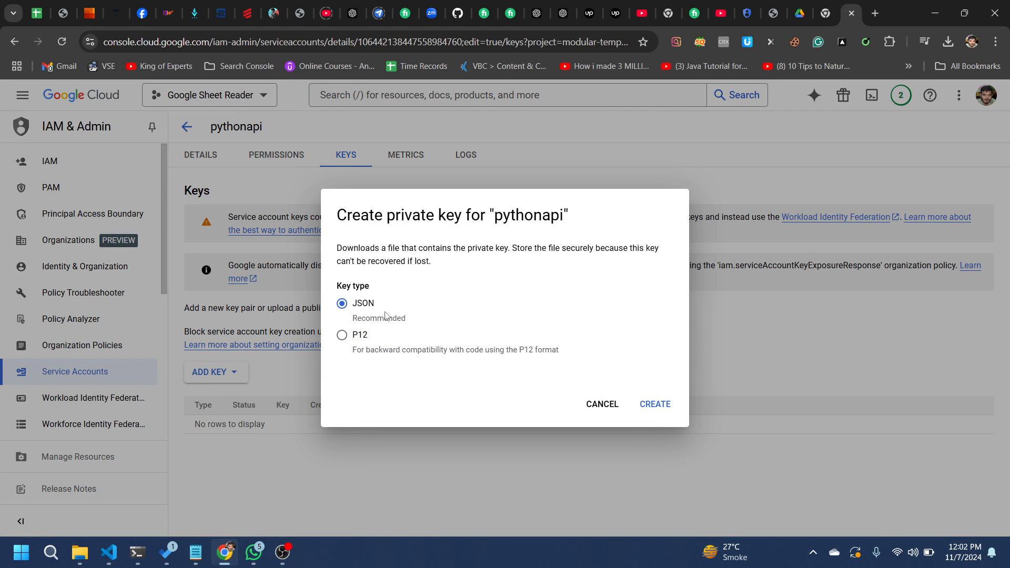
{"action": "left_click", "coordinate": [648, 401]}
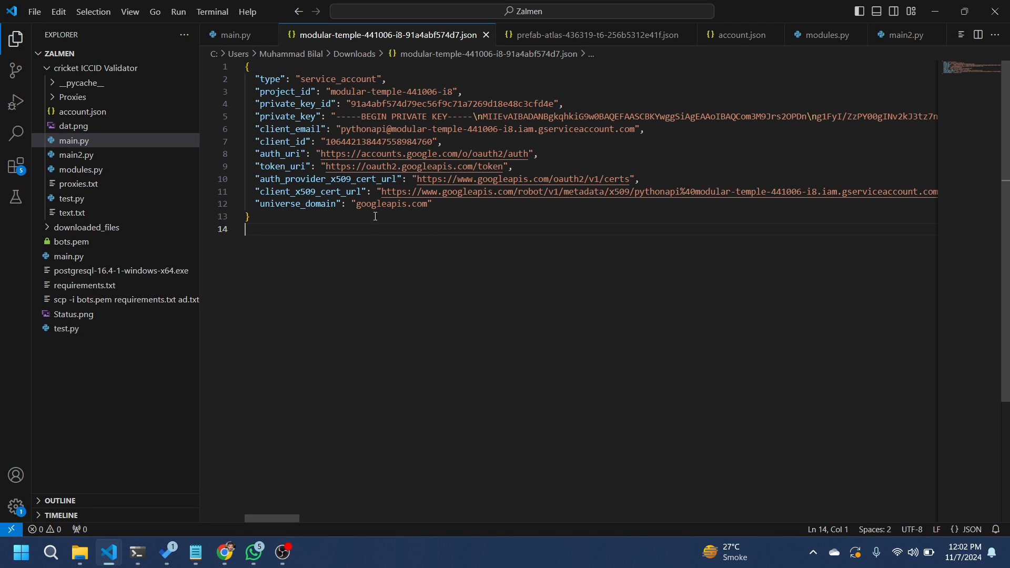
Examine the full contents of the downloaded JSON key file, return to Chrome and dismiss the private key notice.
{"action": "left_click_drag", "start_coordinate": [271, 218], "coordinate": [187, 71]}
{"action": "left_click", "coordinate": [404, 298]}
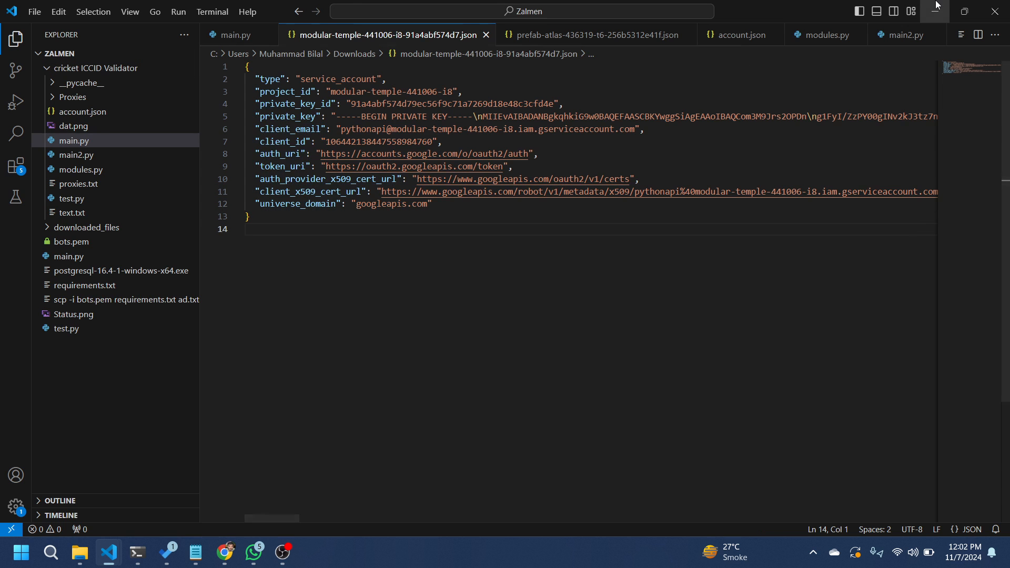
{"action": "key", "text": "alt+Tab"}
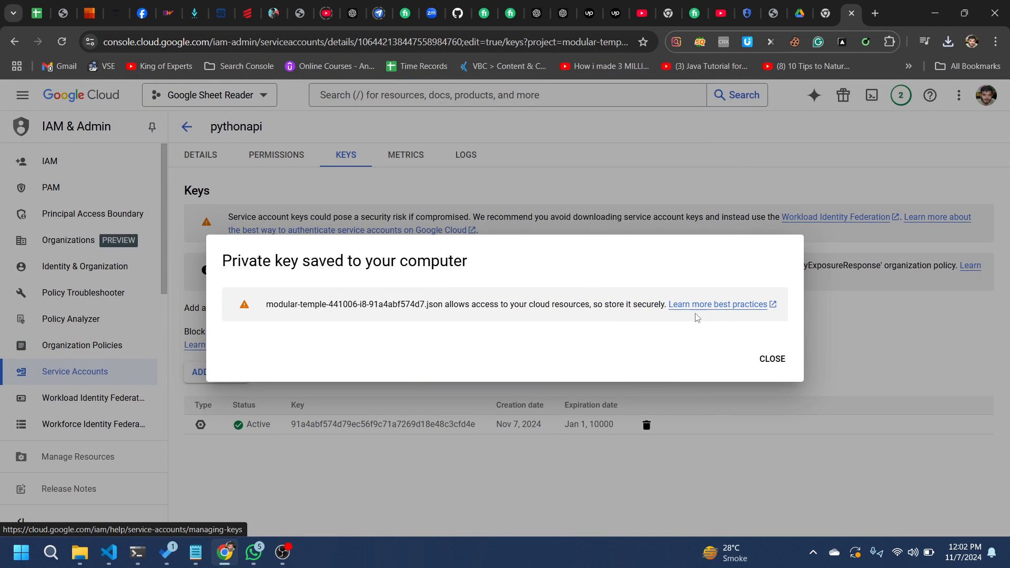
{"action": "left_click", "coordinate": [781, 369]}
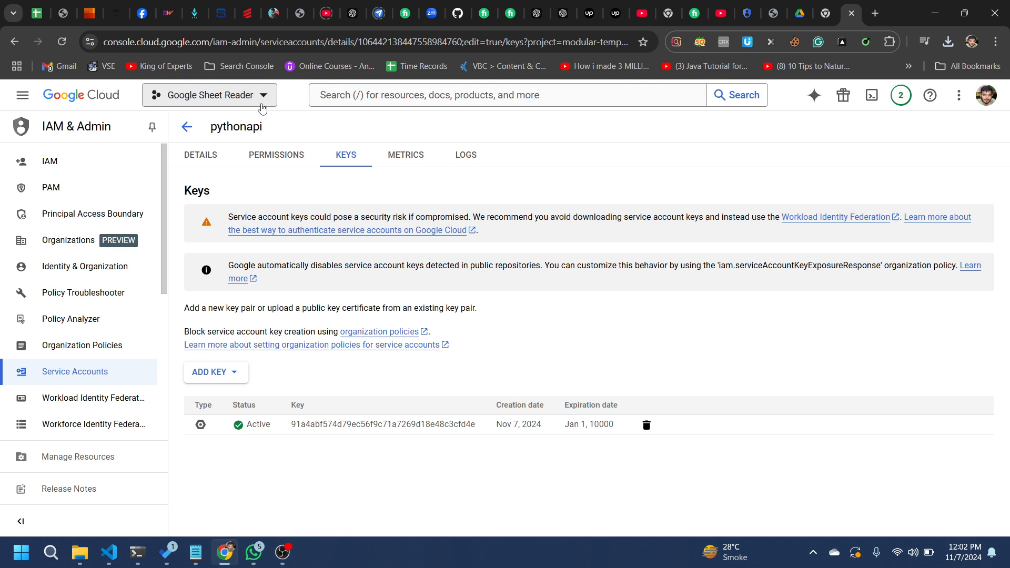
{"action": "left_click", "coordinate": [416, 94]}
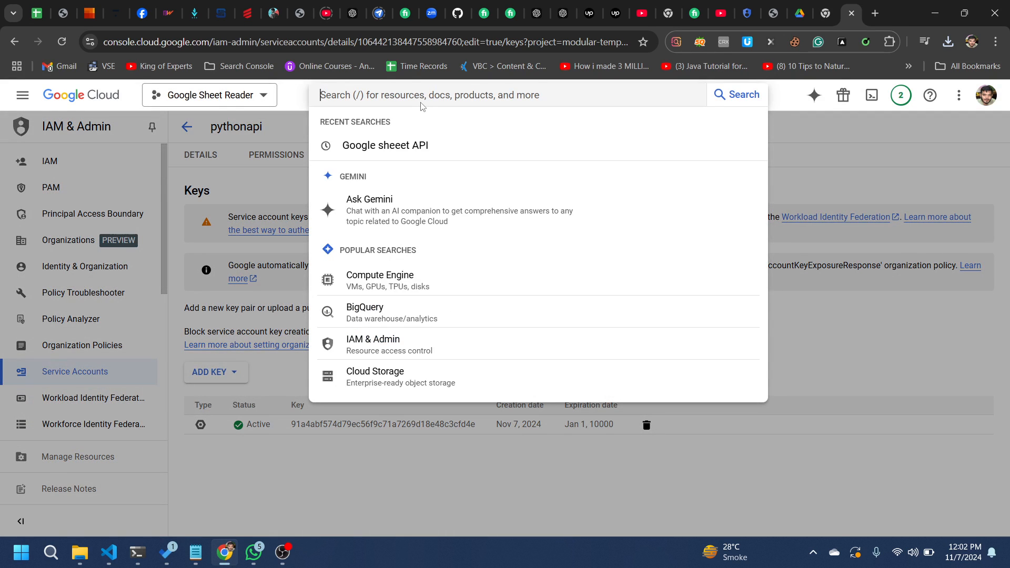
{"action": "left_click", "coordinate": [389, 458]}
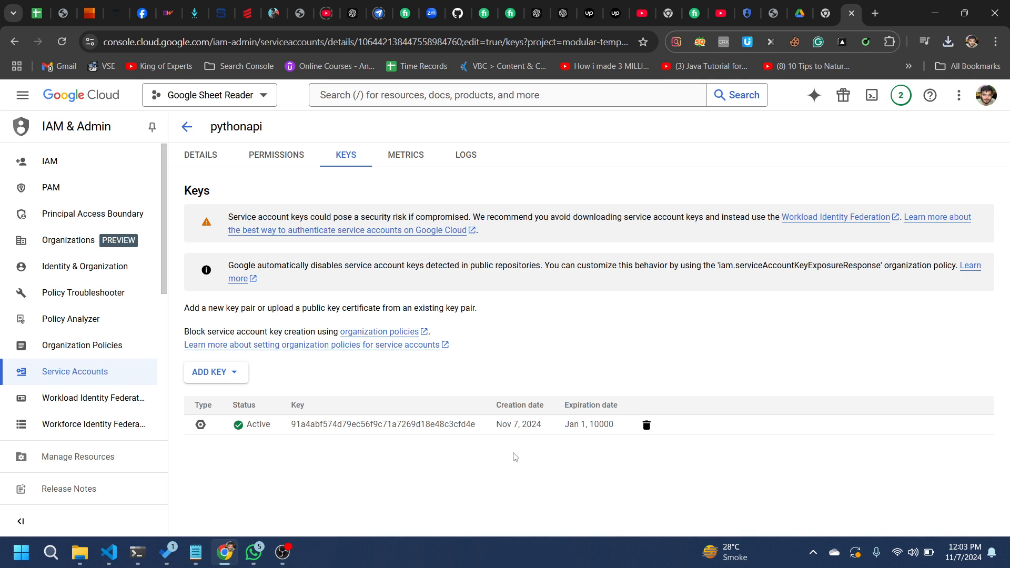
Open the newest JSON key file from Chrome's recent downloads in Visual Studio Code and examine its full contents.
{"action": "left_click", "coordinate": [949, 44]}
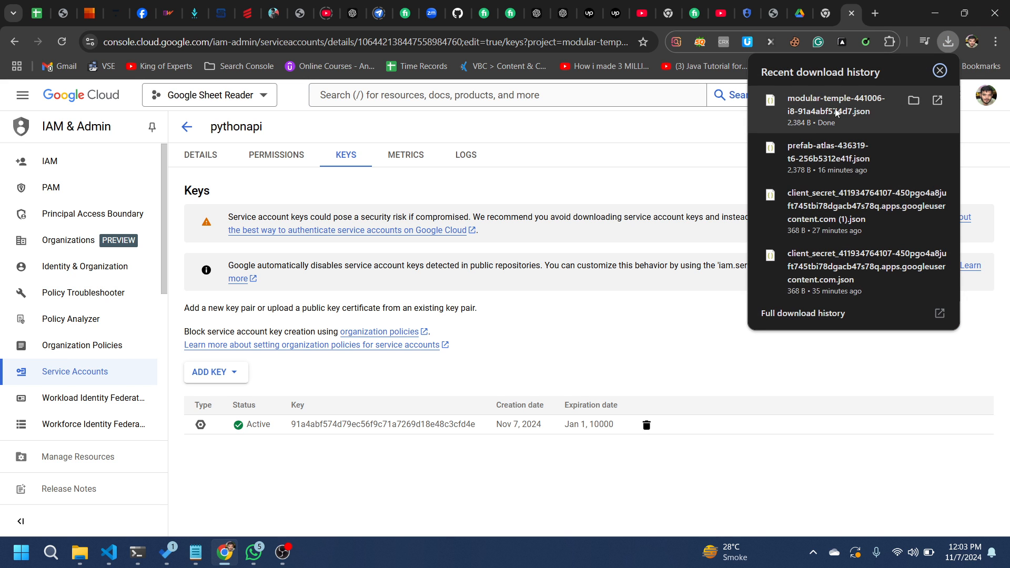
{"action": "left_click", "coordinate": [836, 109]}
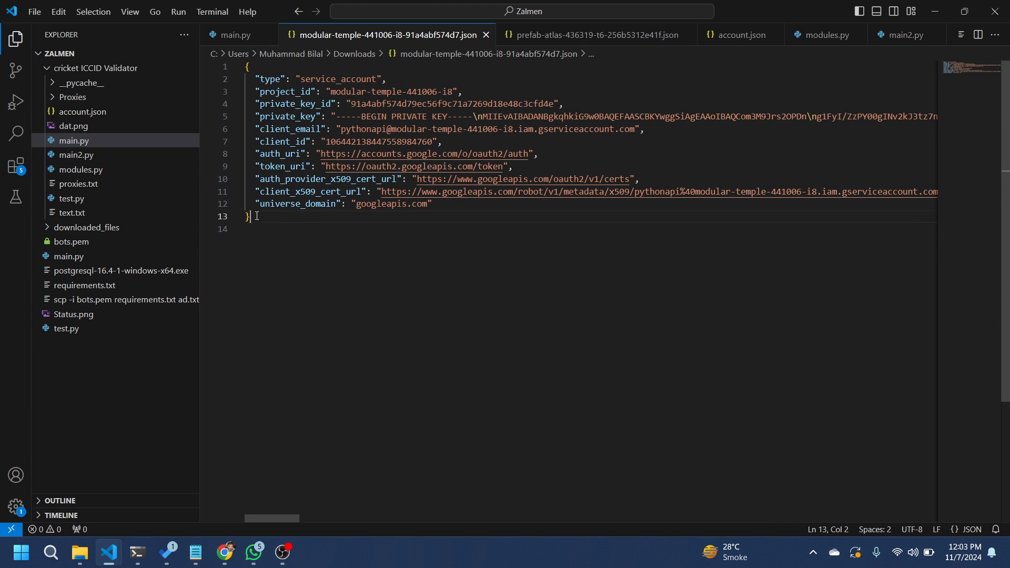
{"action": "left_click_drag", "start_coordinate": [282, 226], "coordinate": [245, 67]}
{"action": "left_click", "coordinate": [457, 223]}
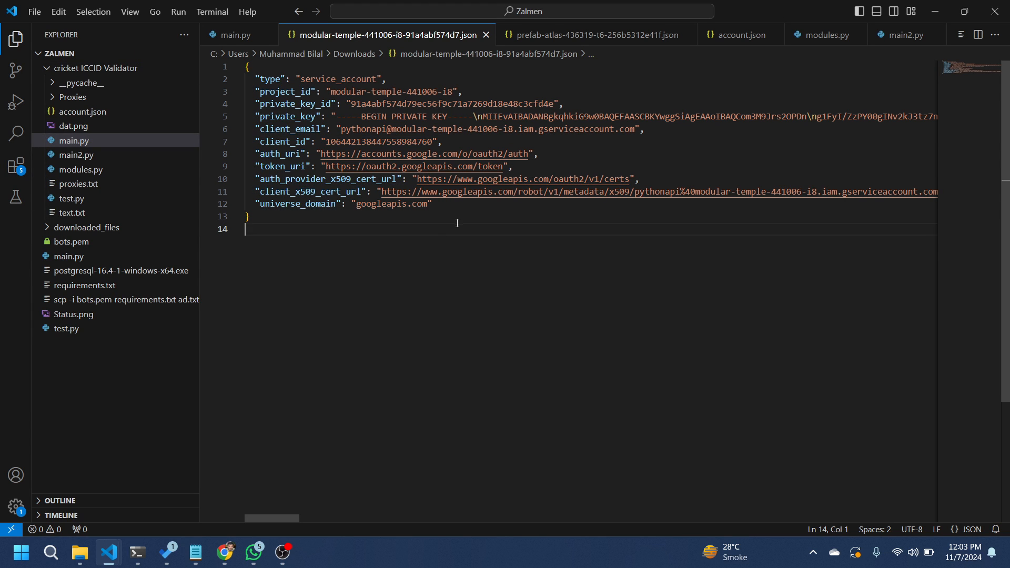